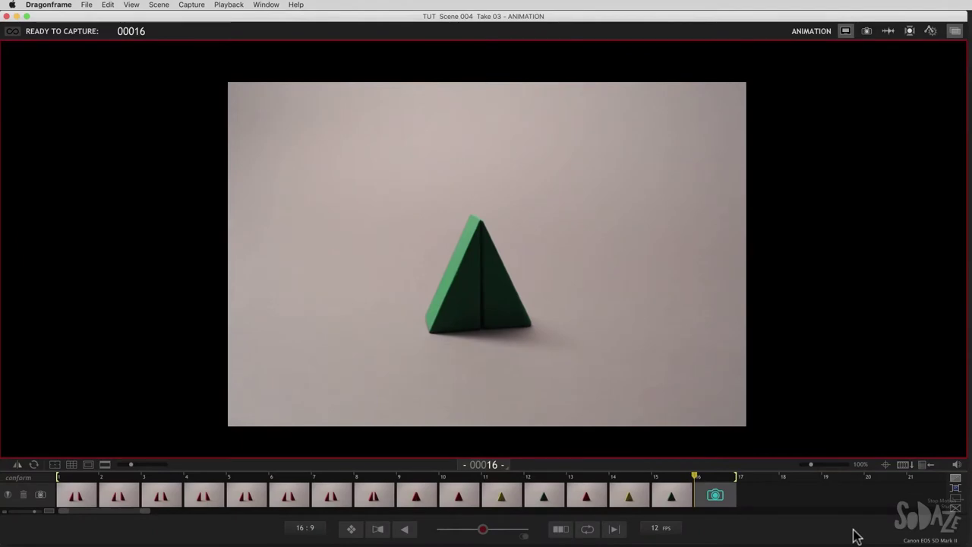
- Show the X-Sheet beside the frame view and check which column types can be added to it
click(924, 465)
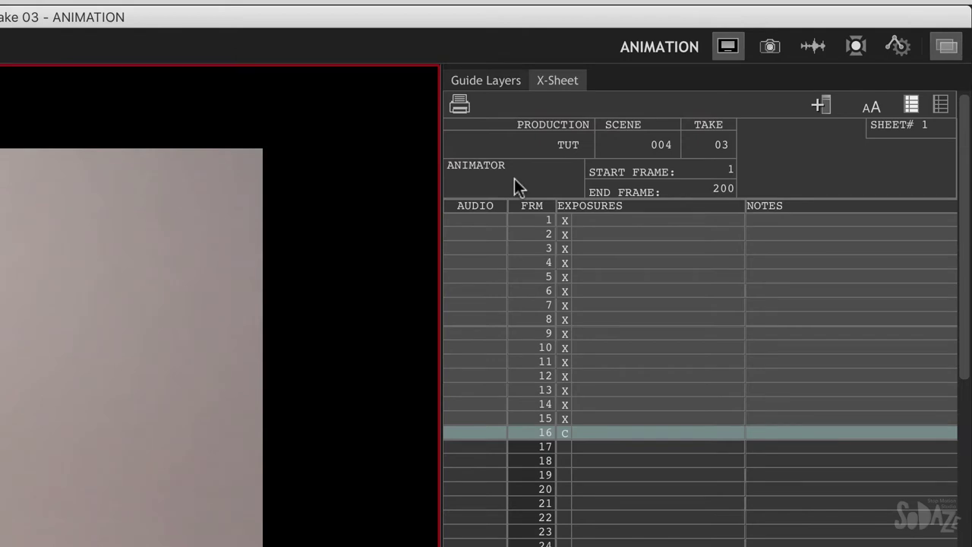
click(825, 108)
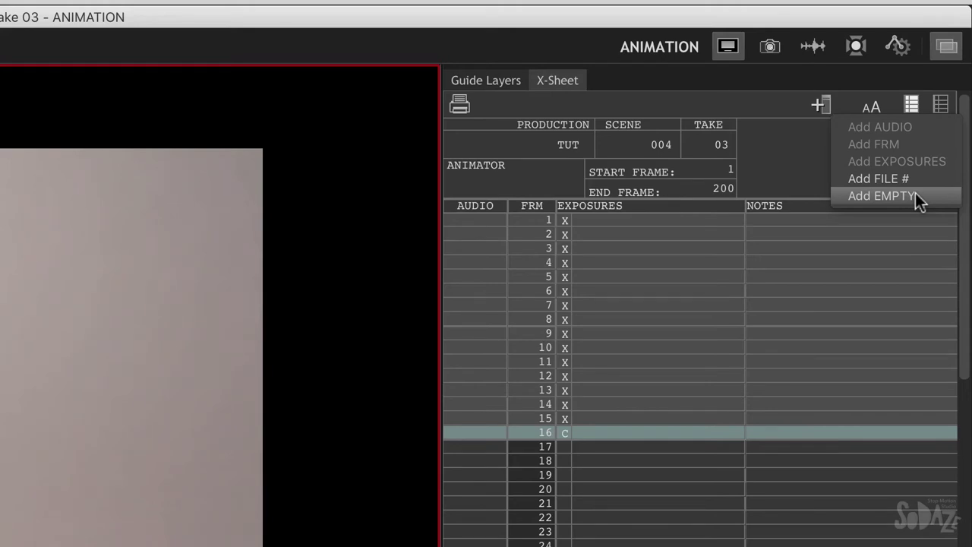
click(881, 196)
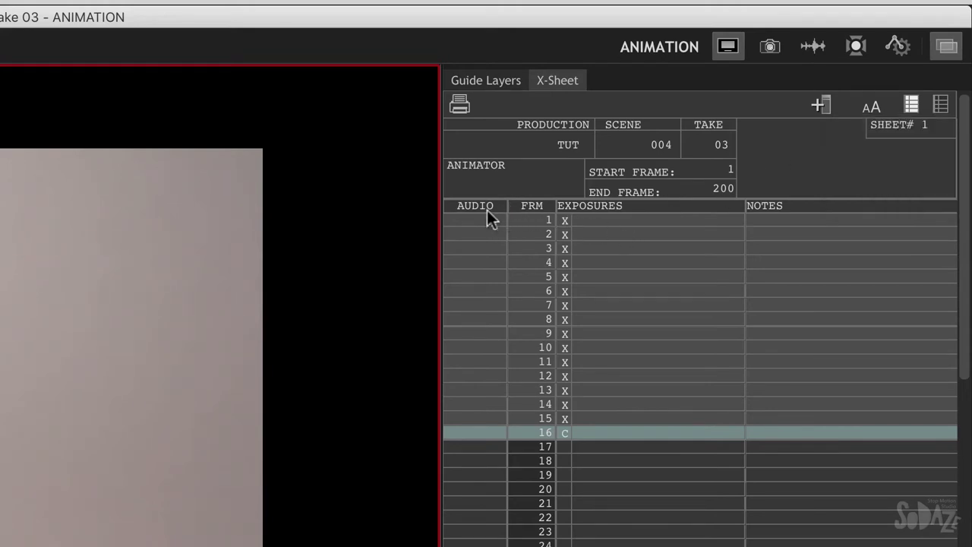
- Move the AUDIO column between EXPOSURES and NOTES, and remove it from the X-Sheet
drag(473, 206, 517, 199)
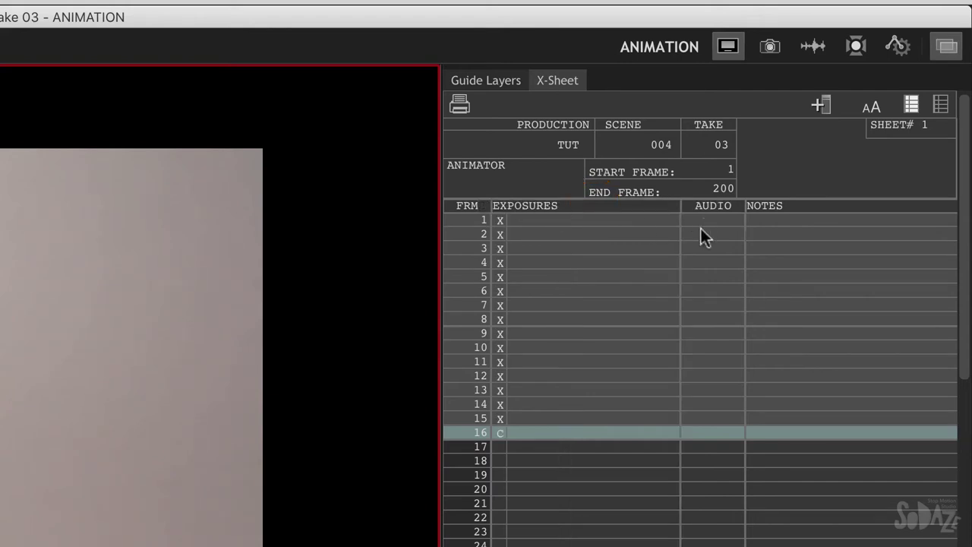
ctrl+click(709, 206)
click(735, 220)
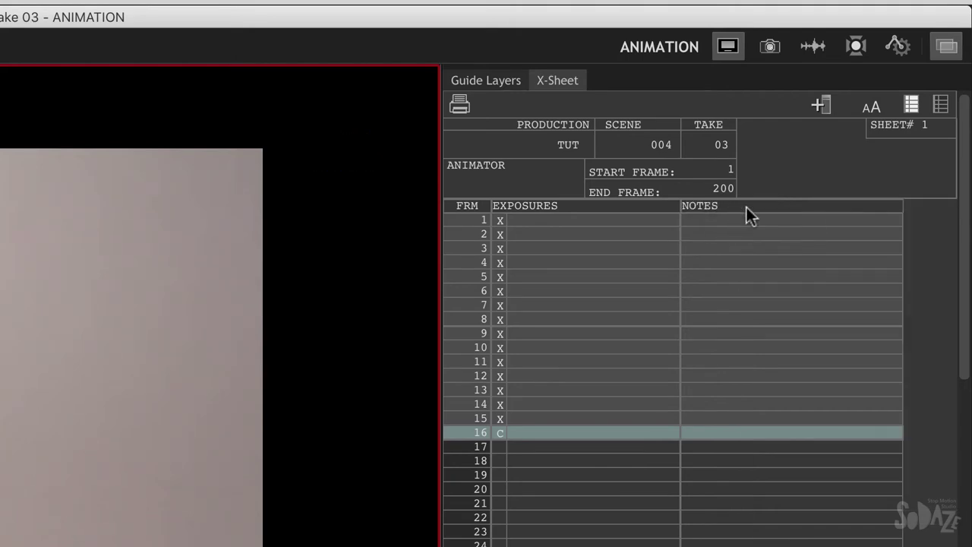
- Enter the note "Turn on light" for frame 3 in the NOTES column and switch off that column's Alertable option
ctrl+click(746, 207)
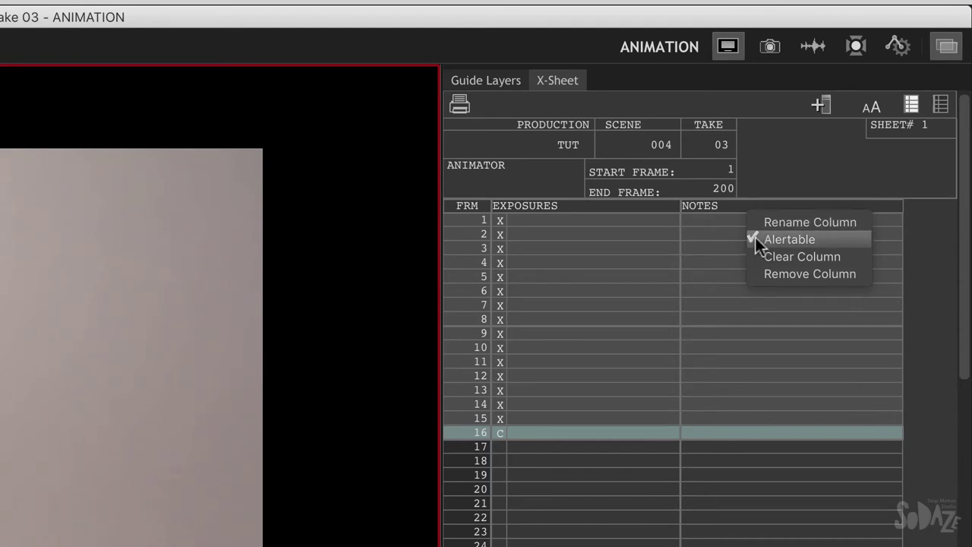
click(727, 249)
double_click(706, 248)
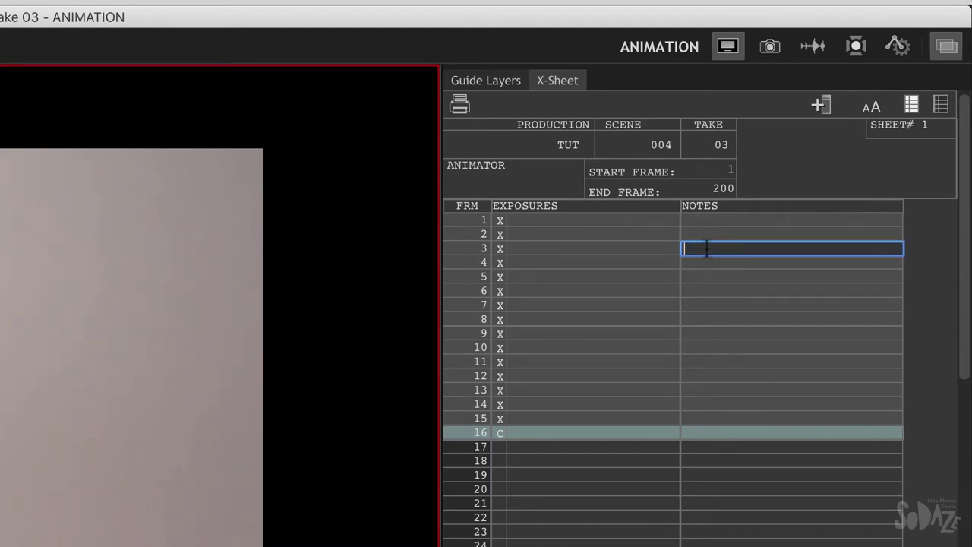
text(Turn on light)
key(Return)
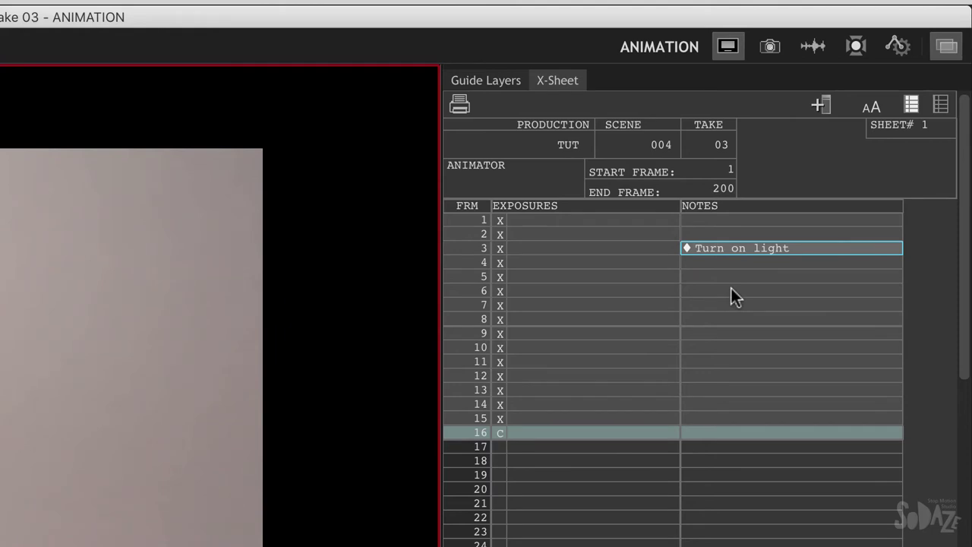
right_click(776, 208)
click(778, 231)
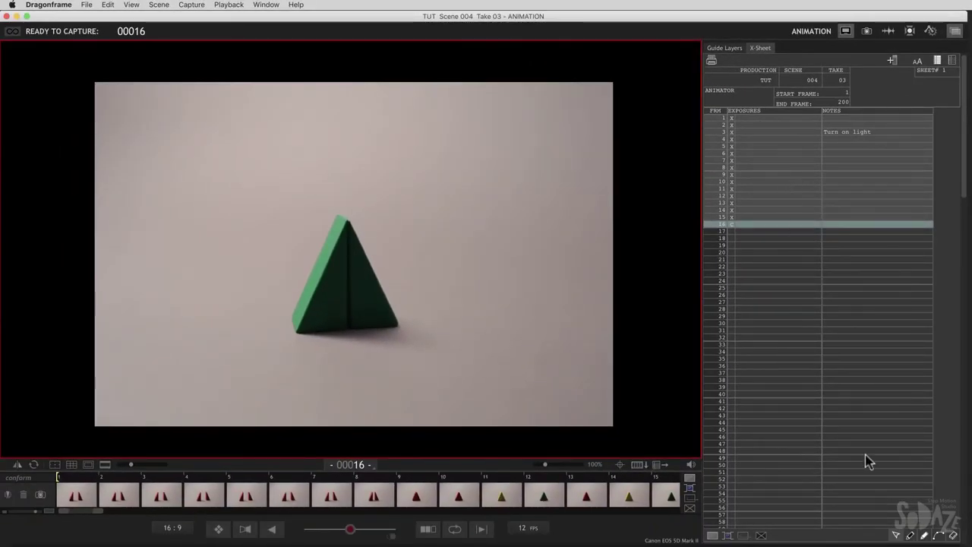
- Draw two curved downward arrows freehand over the exposures, from about frame 7 to 33 and 24 to 46, and clear the drawing
click(911, 535)
mouse_move(773, 160)
mouse_down()
mouse_move(805, 218)
mouse_move(795, 294)
mouse_move(769, 331)
mouse_up()
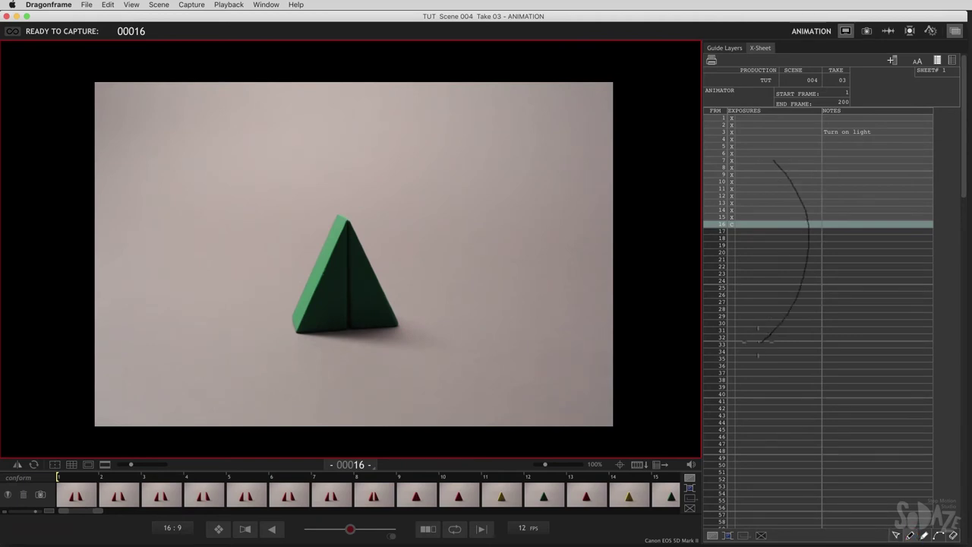
mouse_move(750, 282)
mouse_down()
mouse_move(767, 303)
mouse_move(777, 371)
mouse_move(769, 430)
mouse_up()
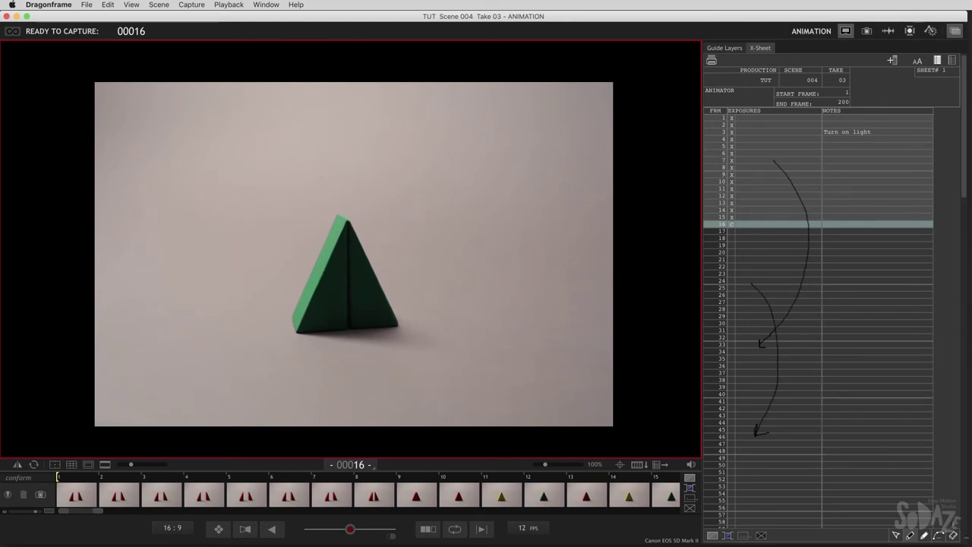
click(954, 535)
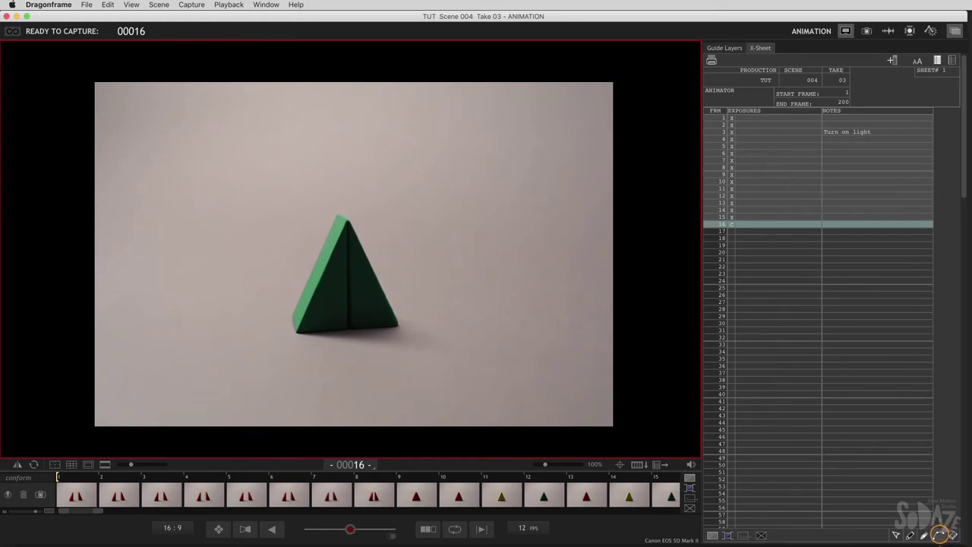
- Draw a smooth curve over the exposures from about frame 10 to 43, shorten its end to about frame 41, and erase it
mouse_move(768, 179)
mouse_down()
mouse_move(820, 304)
mouse_move(789, 380)
mouse_move(758, 414)
mouse_up()
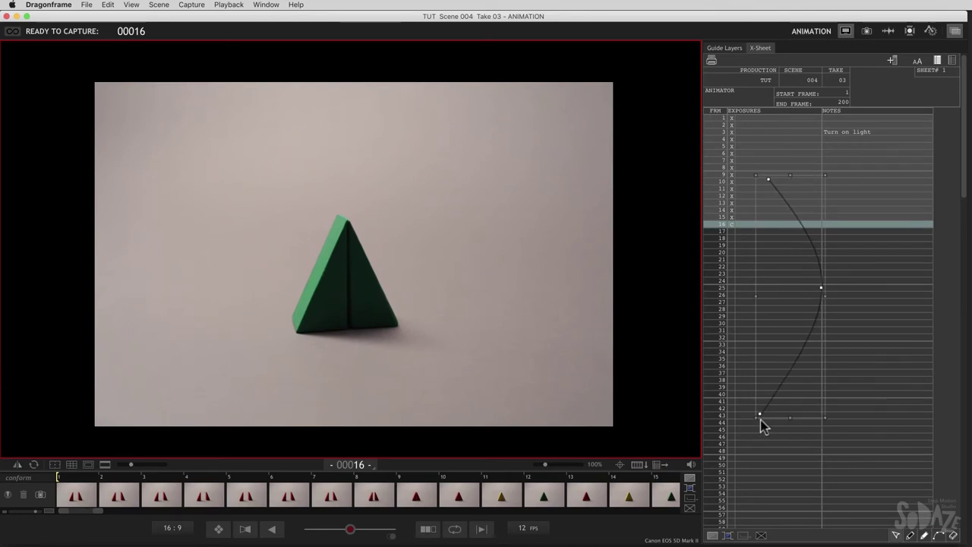
drag(790, 423, 793, 401)
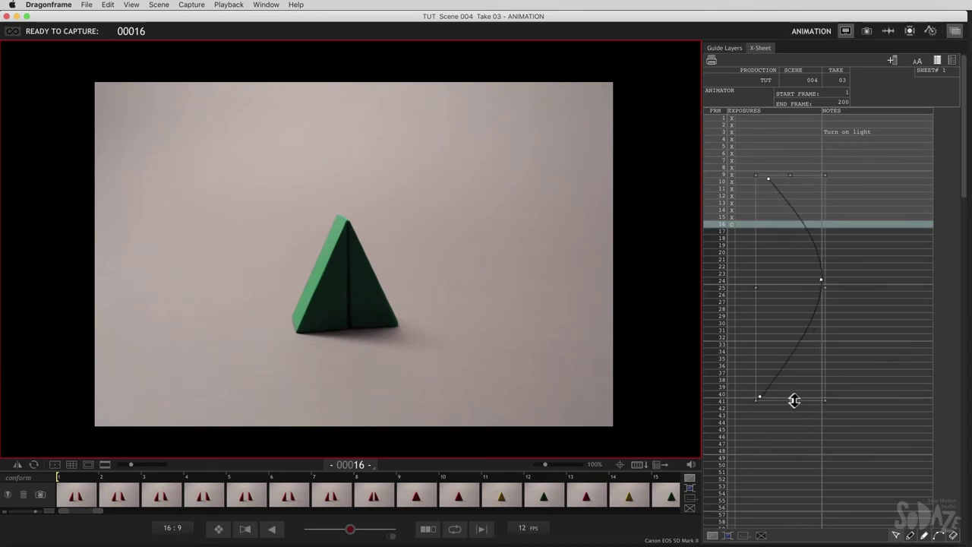
click(953, 534)
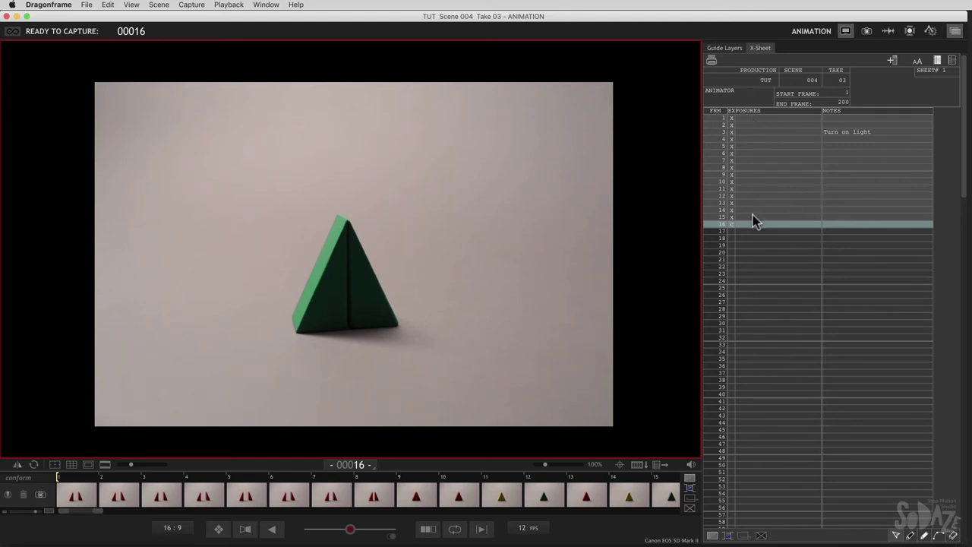
- Play back the shot and scrub through the captured frames from the X-Sheet
key(0)
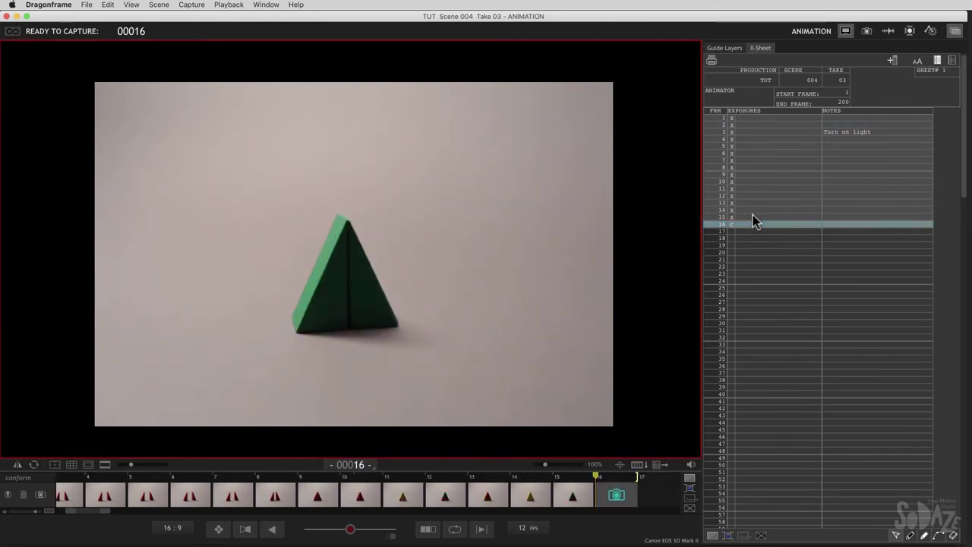
key(0)
key(0)
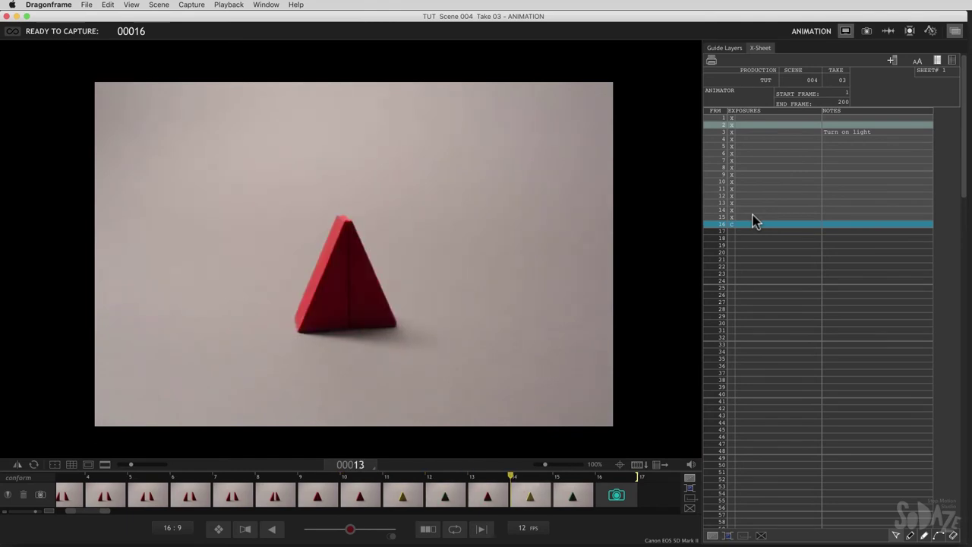
drag(745, 122, 748, 168)
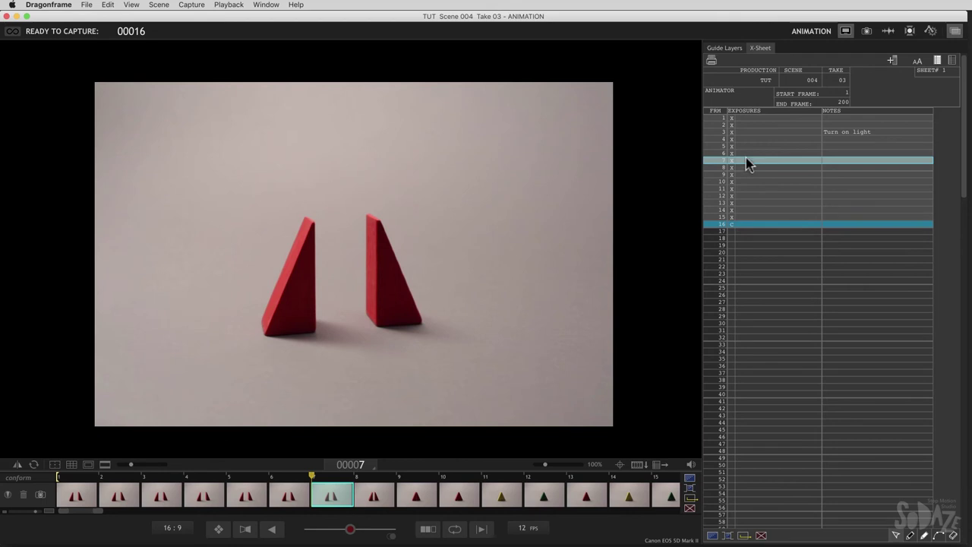
click(744, 199)
drag(743, 203, 747, 184)
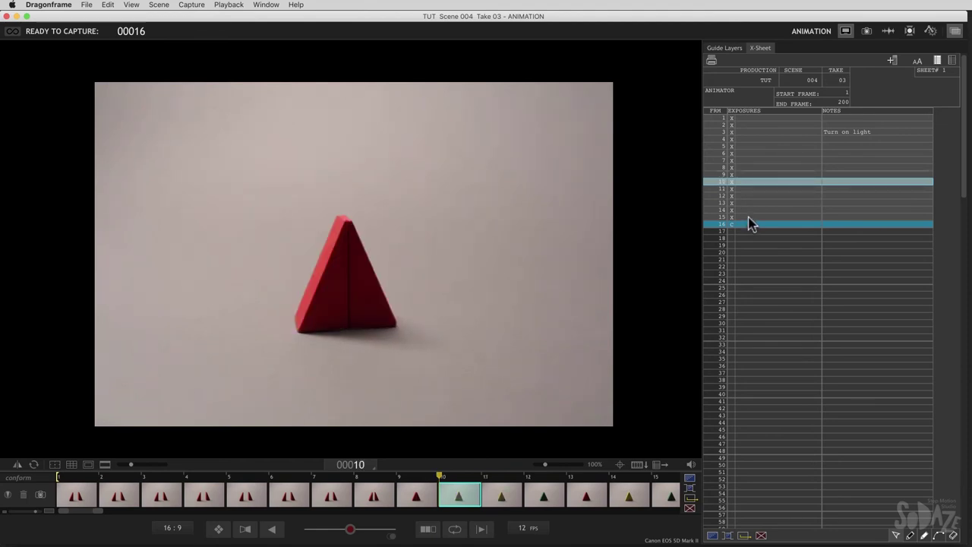
- Copy frames 10 to 15 and insert the copies at the camera position on frame 16
shift+click(755, 217)
right_click(756, 218)
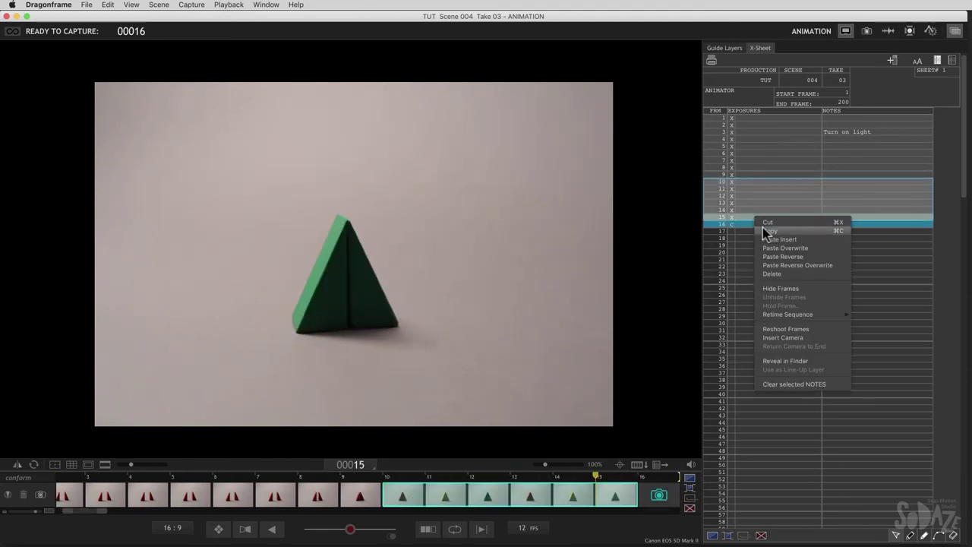
click(762, 229)
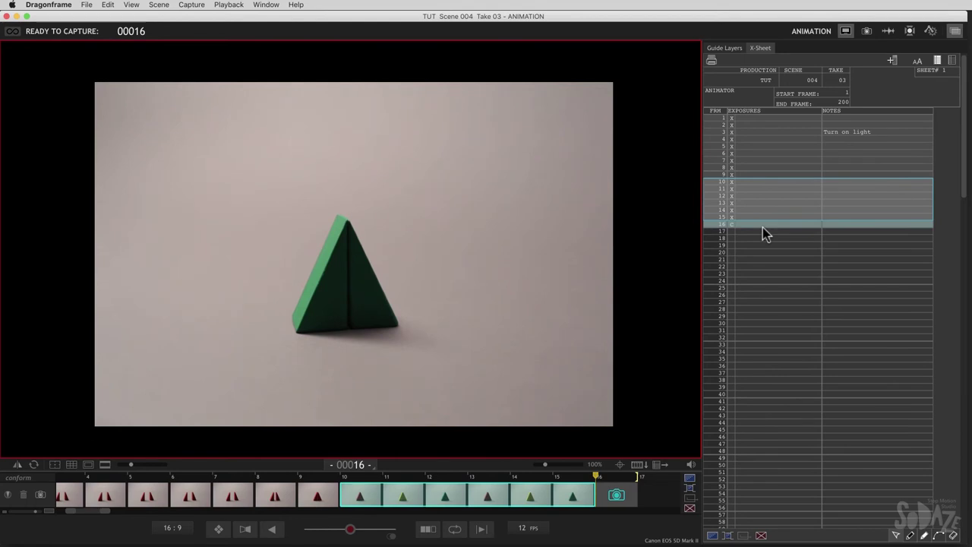
right_click(754, 226)
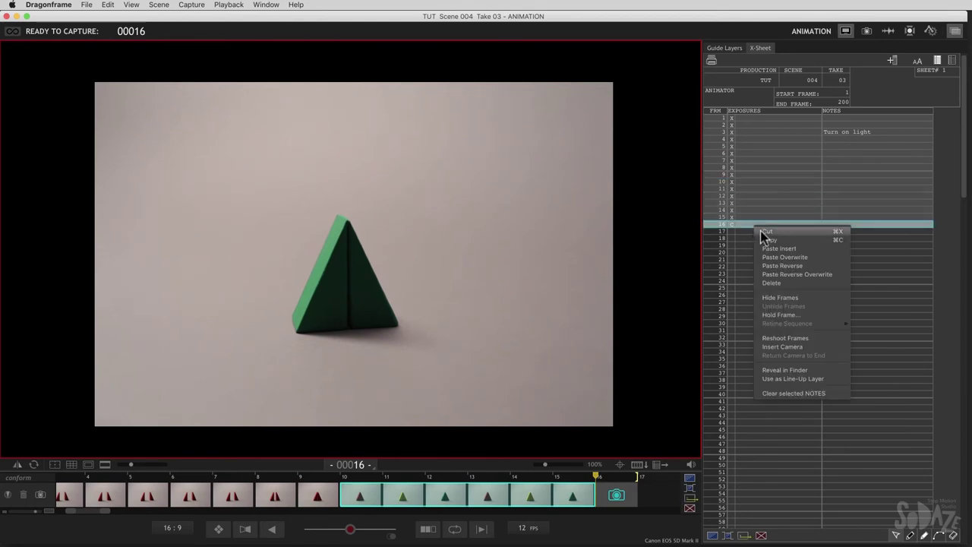
click(768, 252)
- Play back the extended shot from frame 2
click(760, 125)
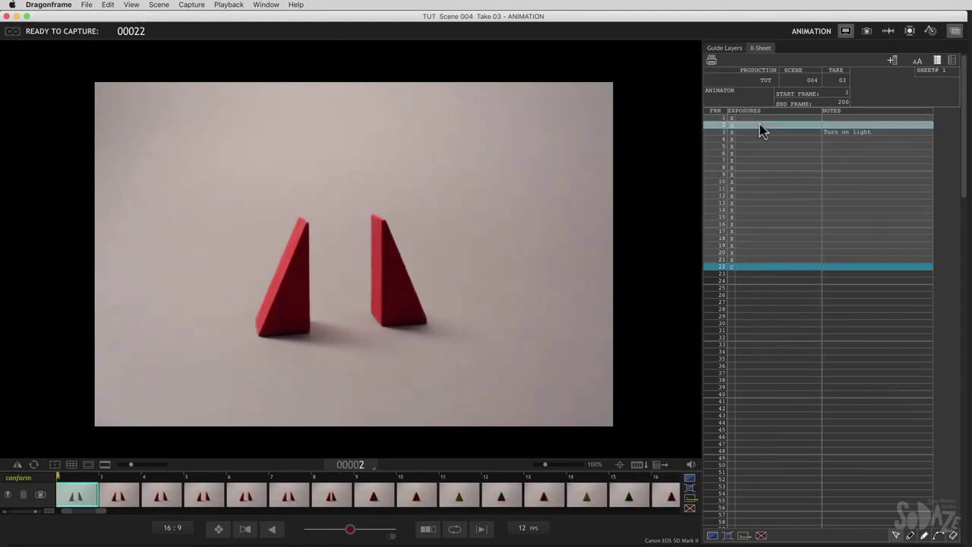
key(0)
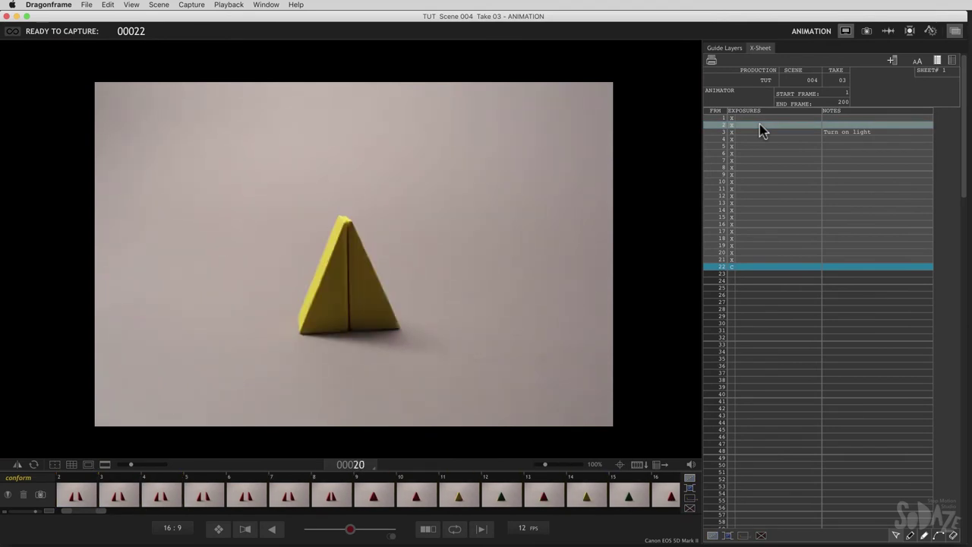
click(759, 125)
key(0)
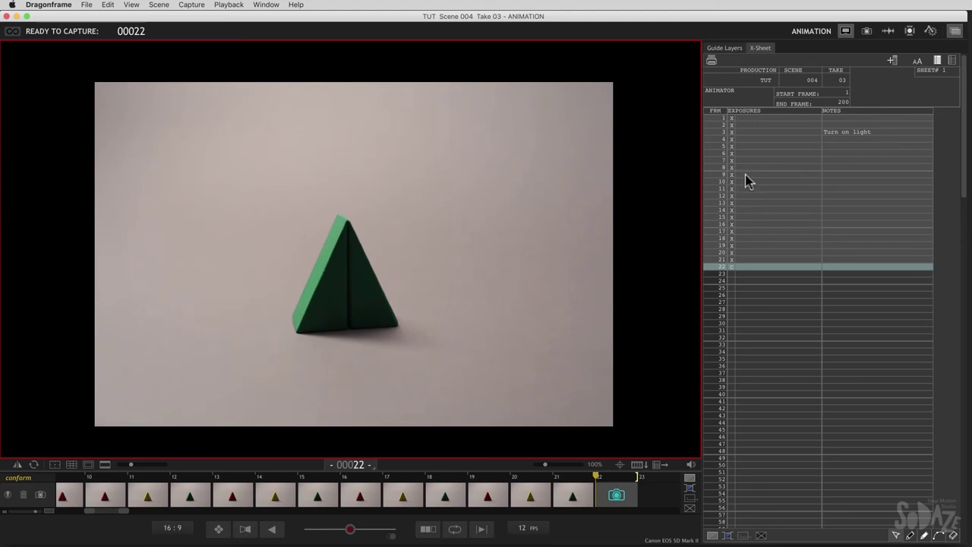
- Create a loop in the X-Sheet covering frames 9 to 21
click(738, 175)
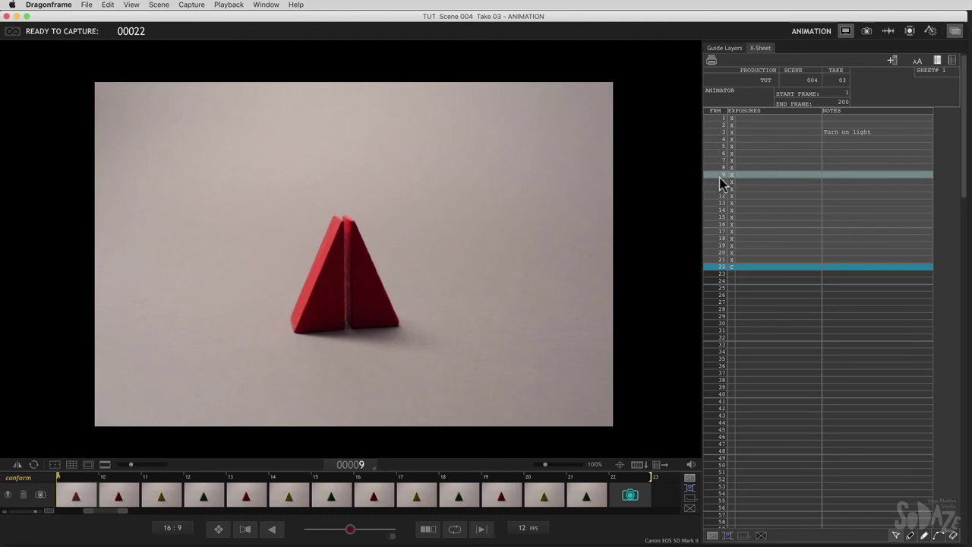
click(721, 176)
drag(722, 176, 722, 259)
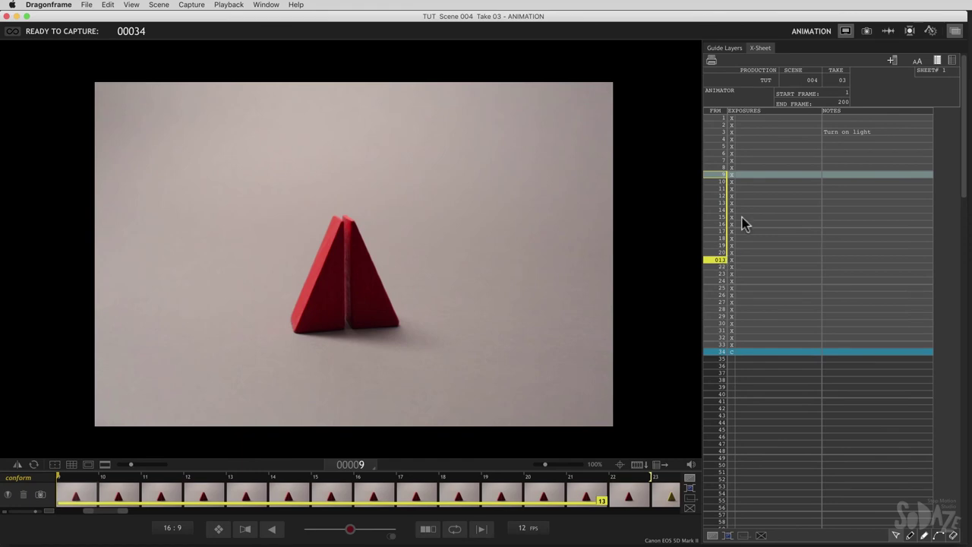
- Play back the looped shot from frame 1 and remove the loop
click(760, 119)
key(0)
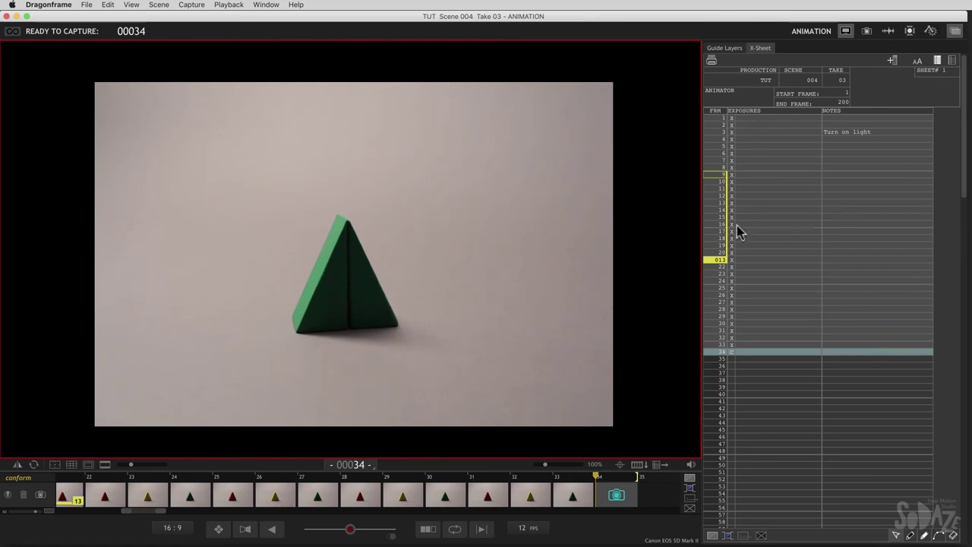
key(Delete)
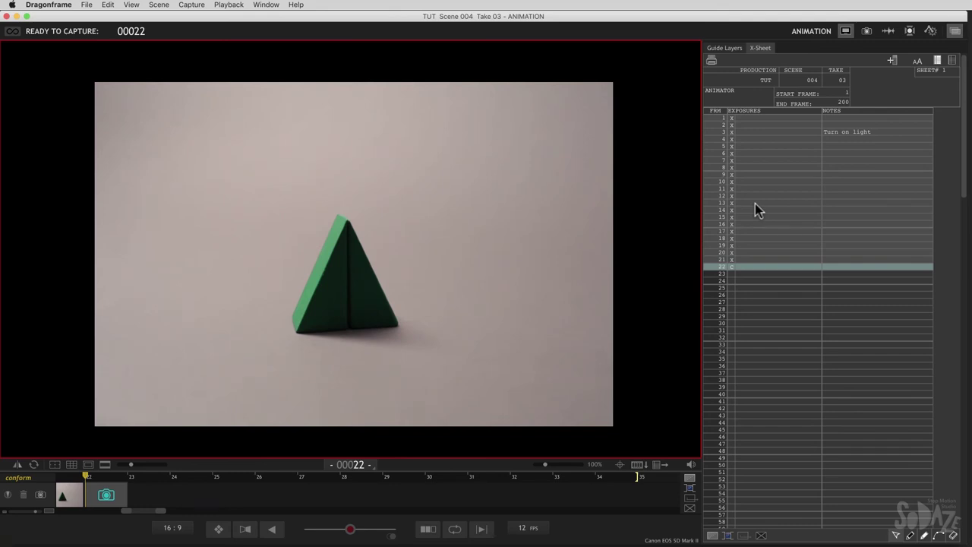
- Hide frame 12 of the shot and collapse the hidden frame in the X-Sheet and timeline
click(754, 197)
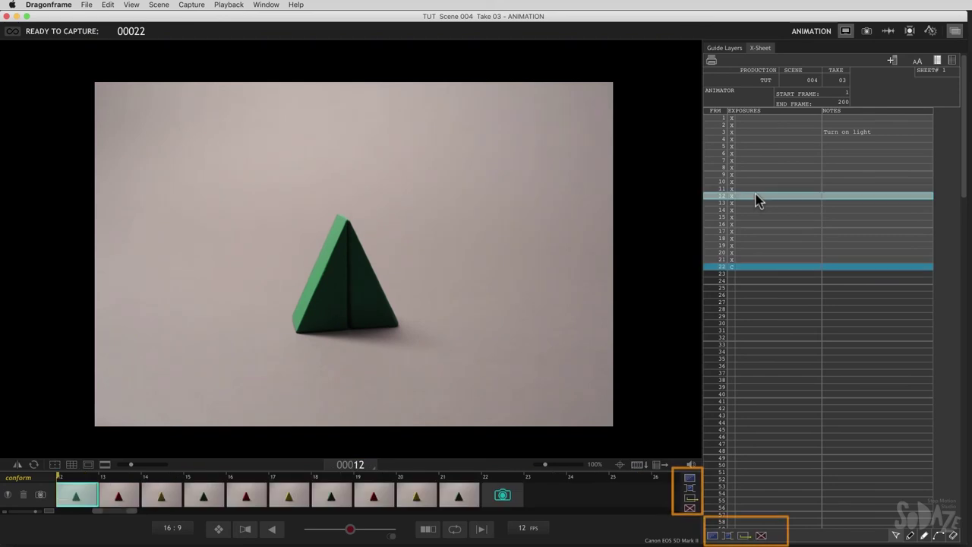
click(749, 206)
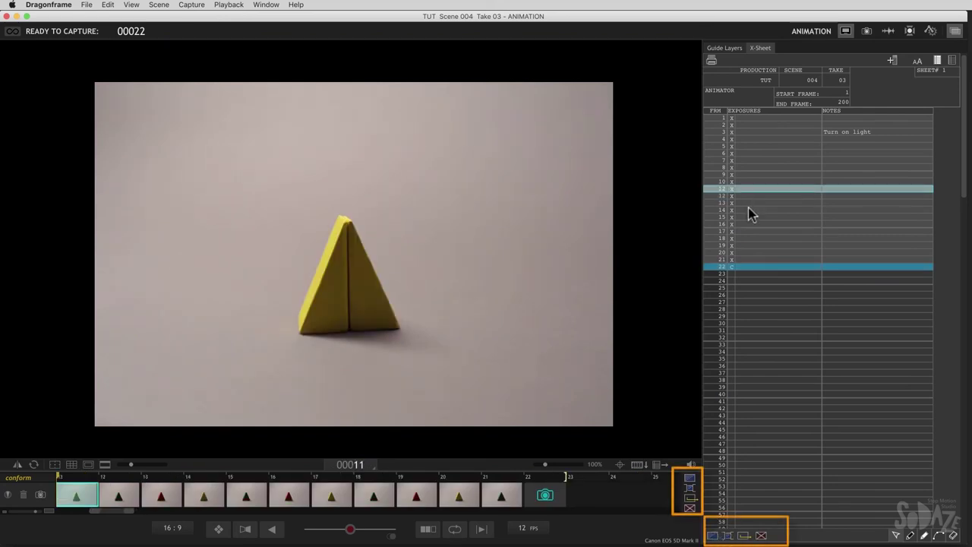
click(748, 203)
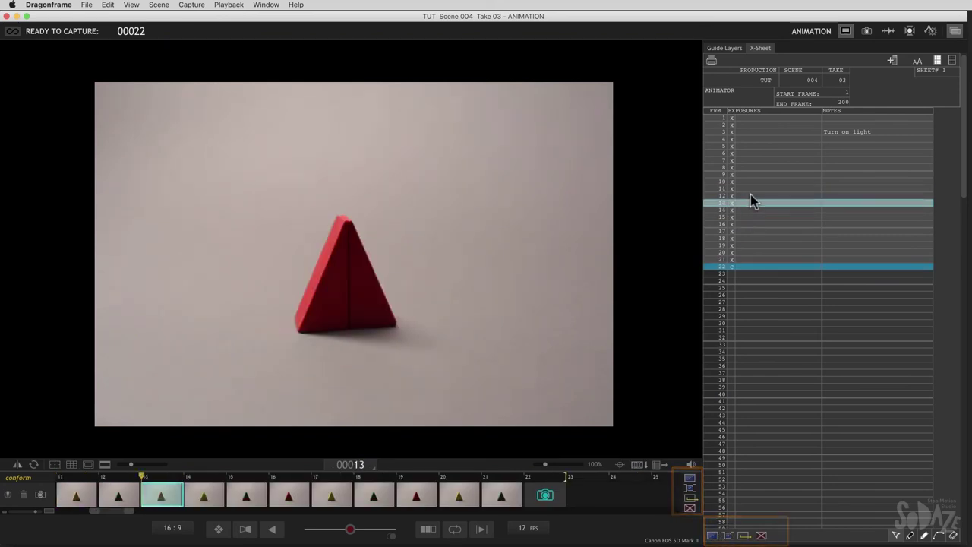
click(750, 196)
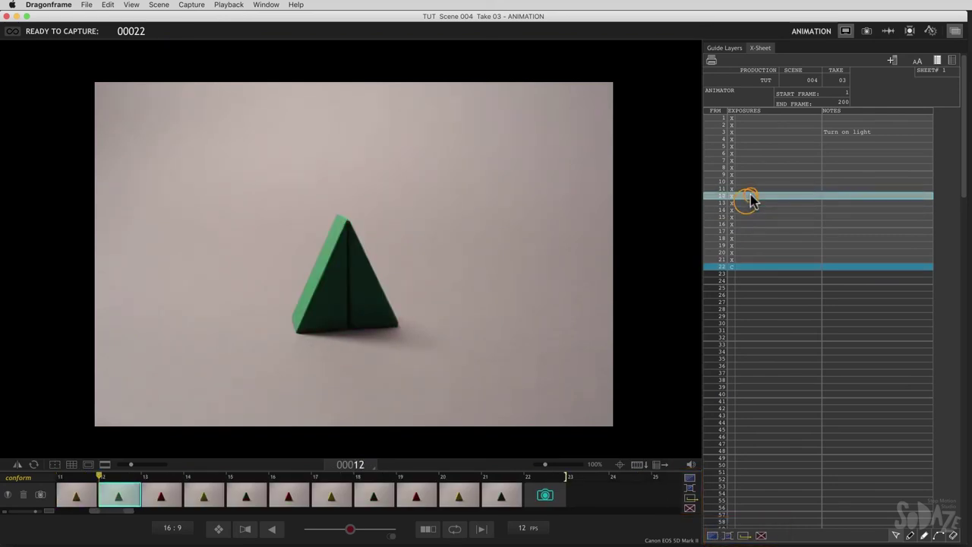
click(716, 535)
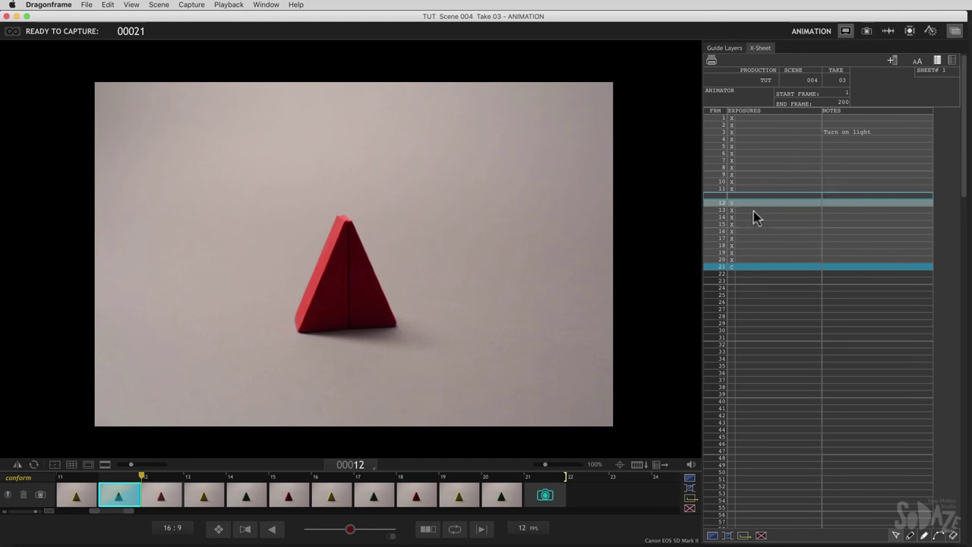
click(728, 536)
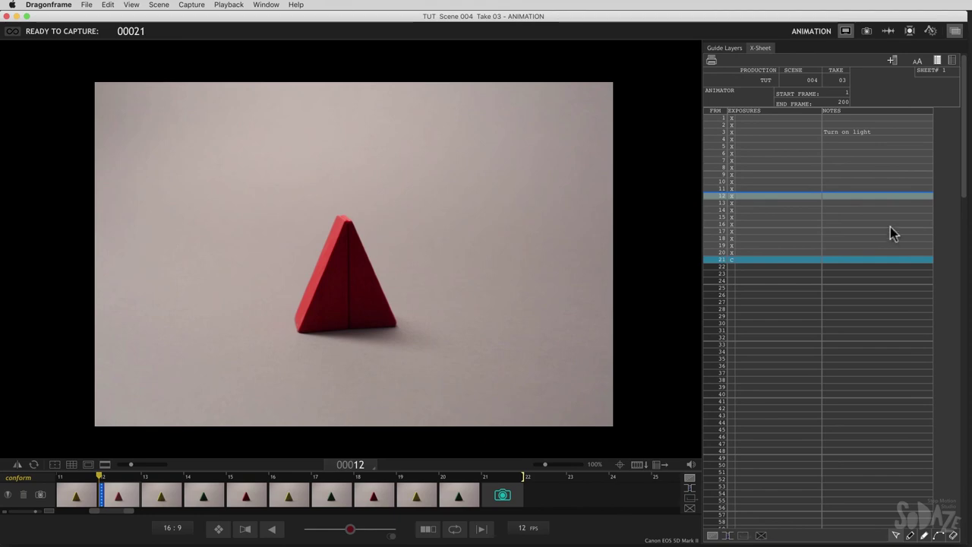
- Cycle the X-Sheet's text size through medium and large, ending on the smallest size
click(918, 63)
click(918, 62)
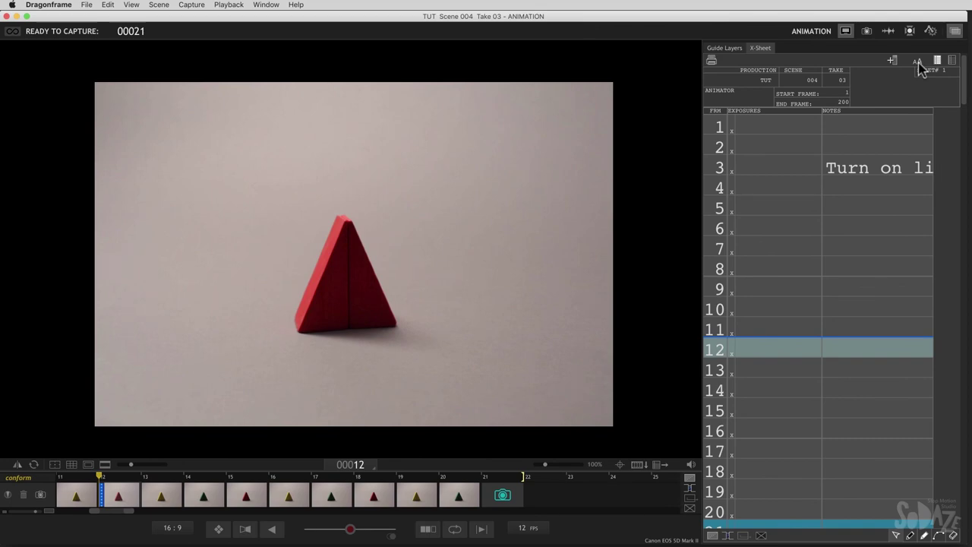
click(919, 62)
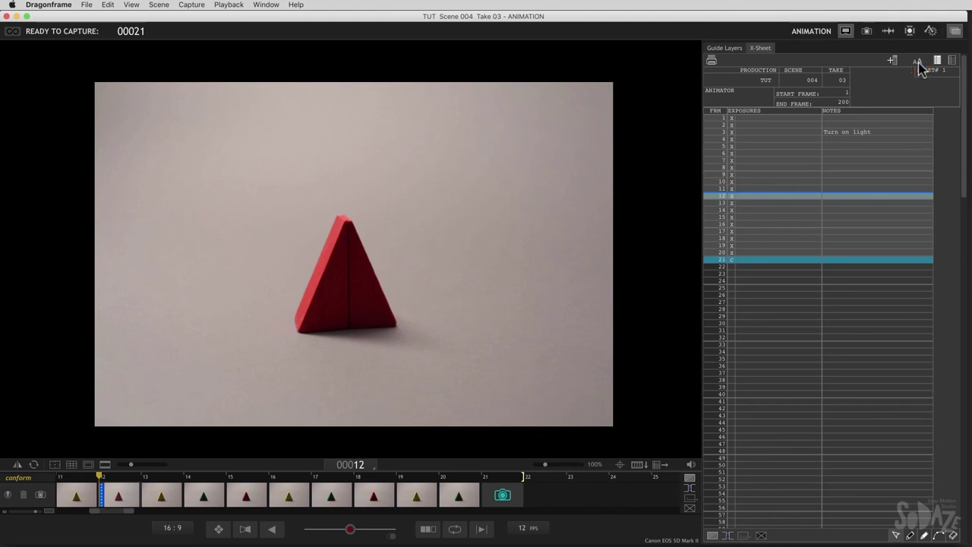
click(918, 62)
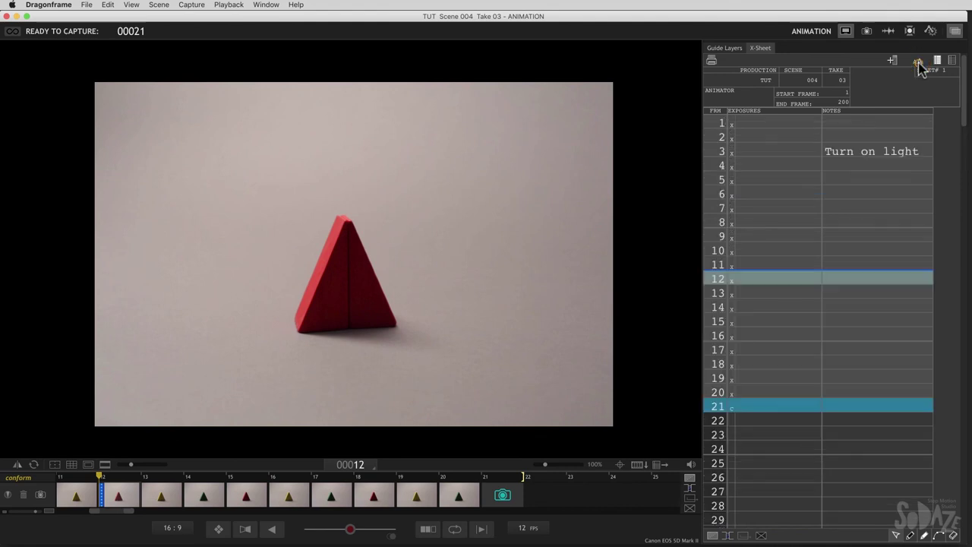
click(919, 62)
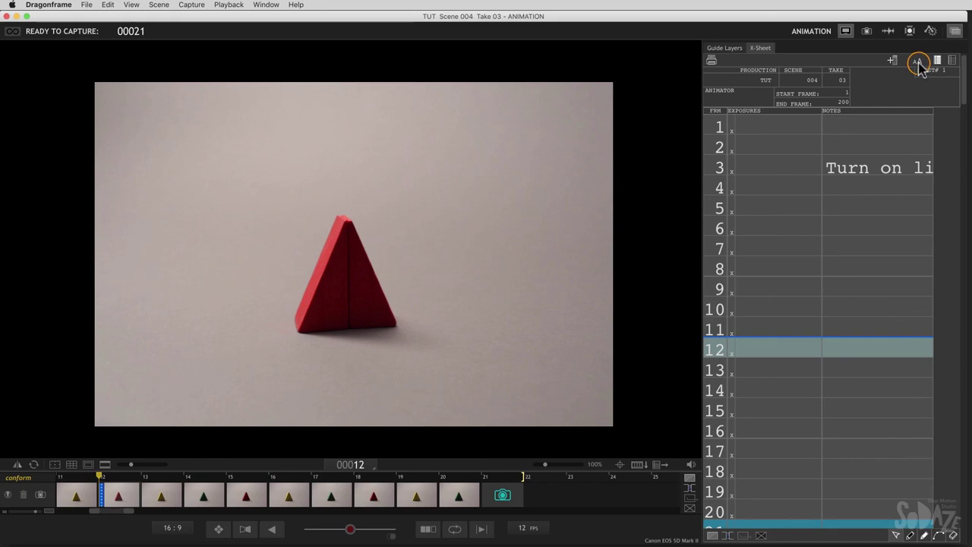
click(918, 63)
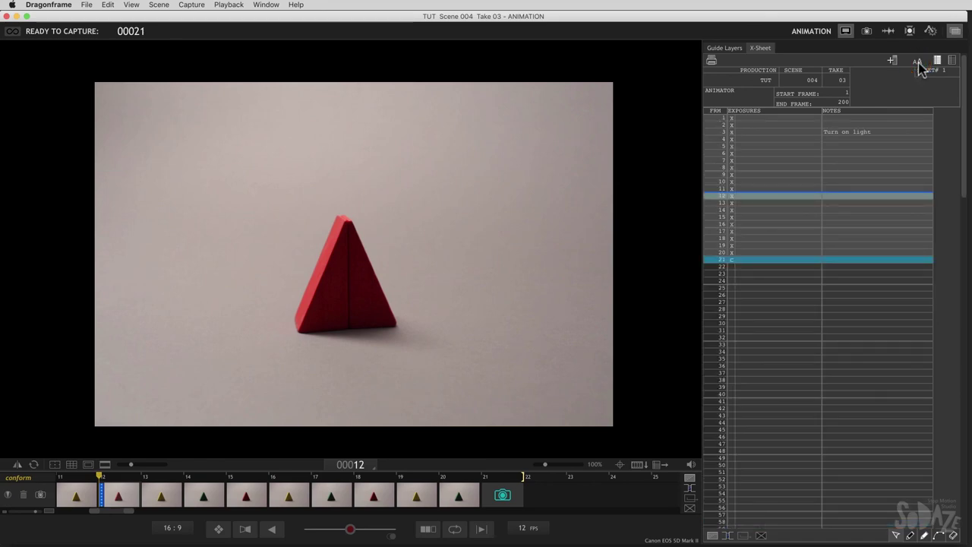
- Switch the X-Sheet to the light paper colour scheme and back to the dark one
click(939, 63)
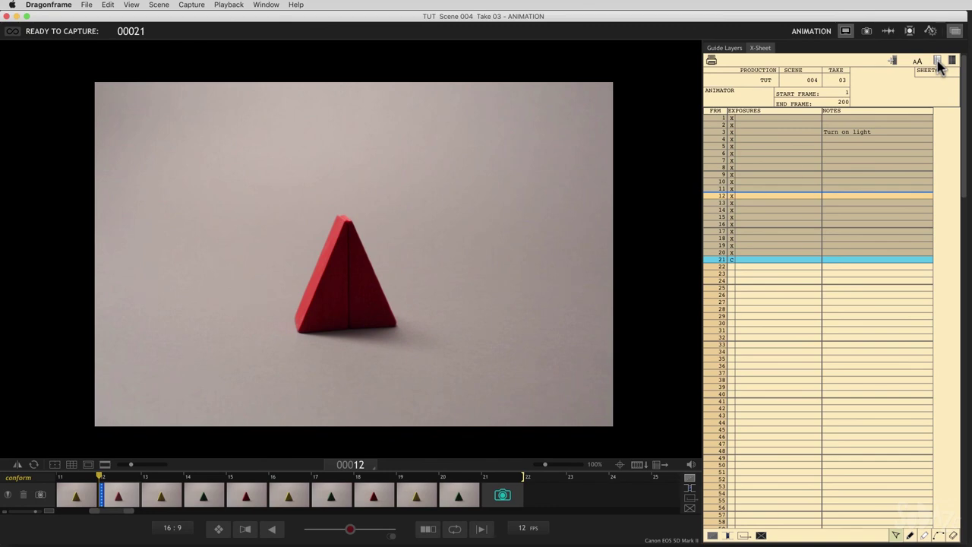
click(938, 64)
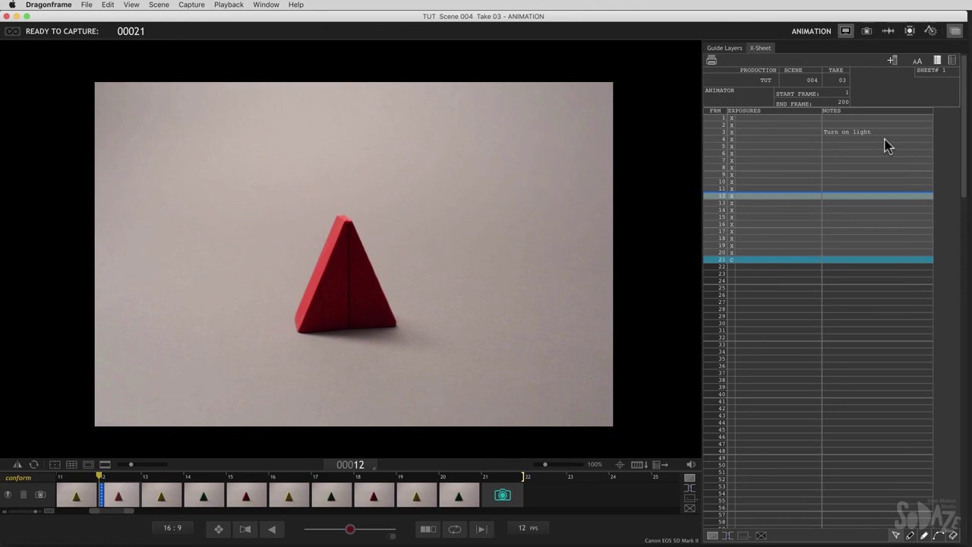
- Display the guide layers in place of the X-Sheet
click(726, 48)
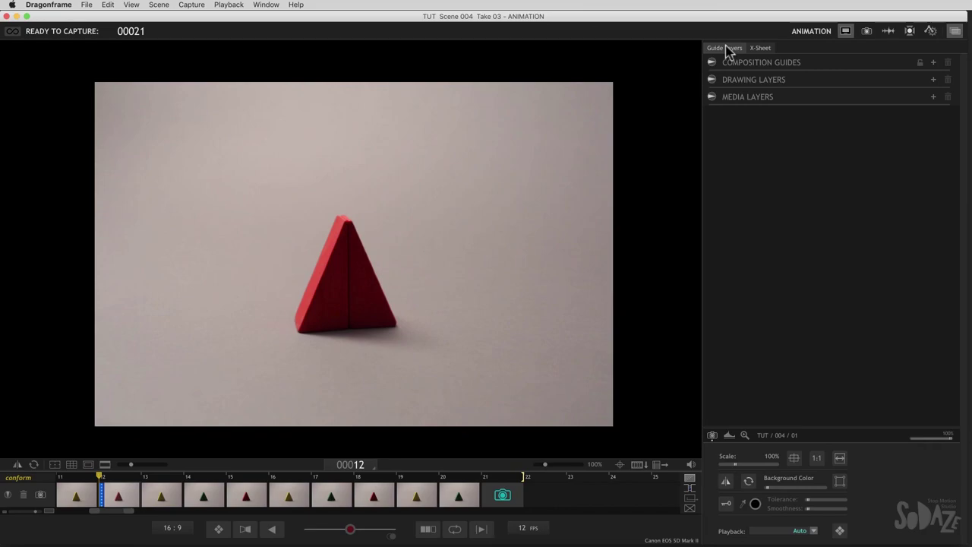